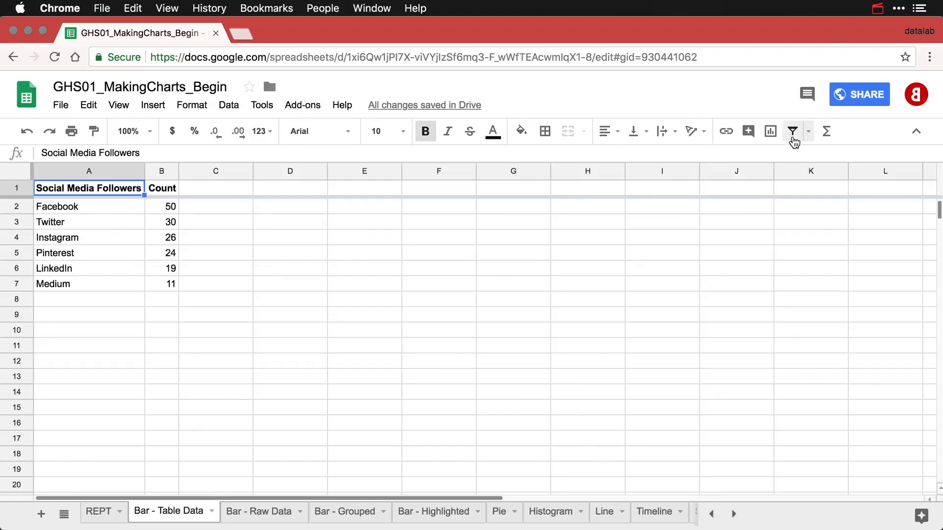
- Insert a column chart of the social media follower table and move it clear of the data columns
click(774, 135)
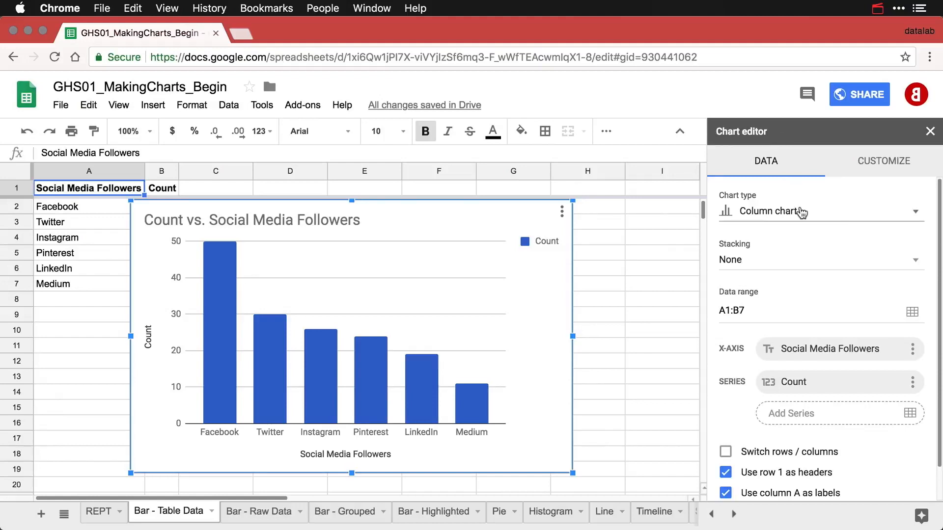
click(801, 213)
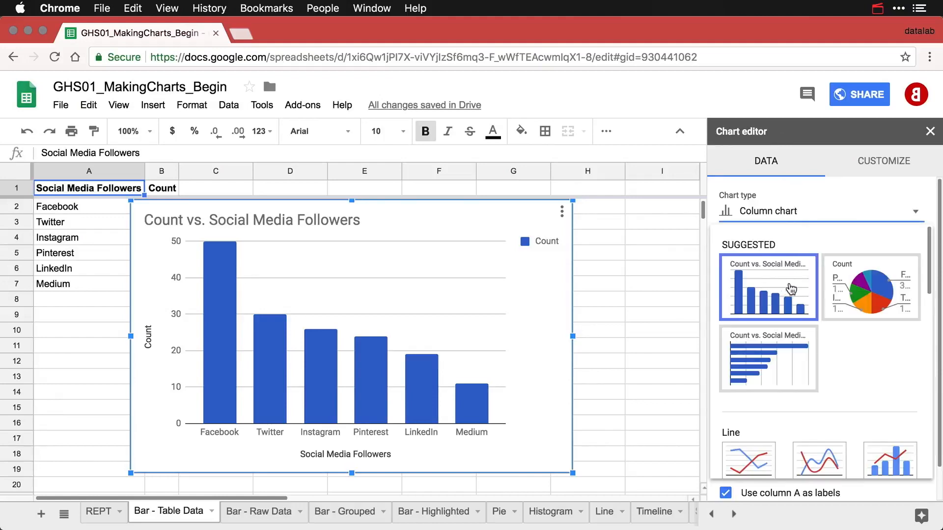
click(533, 309)
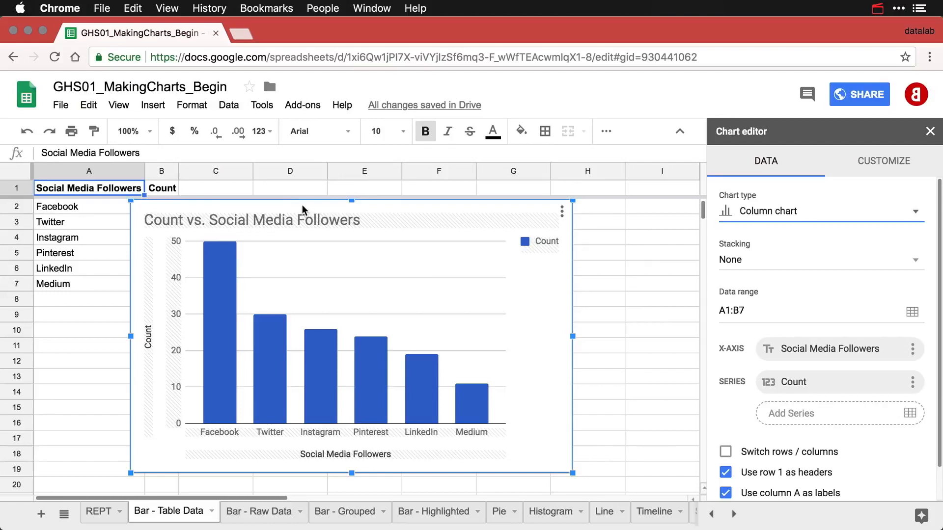
drag(303, 210, 332, 223)
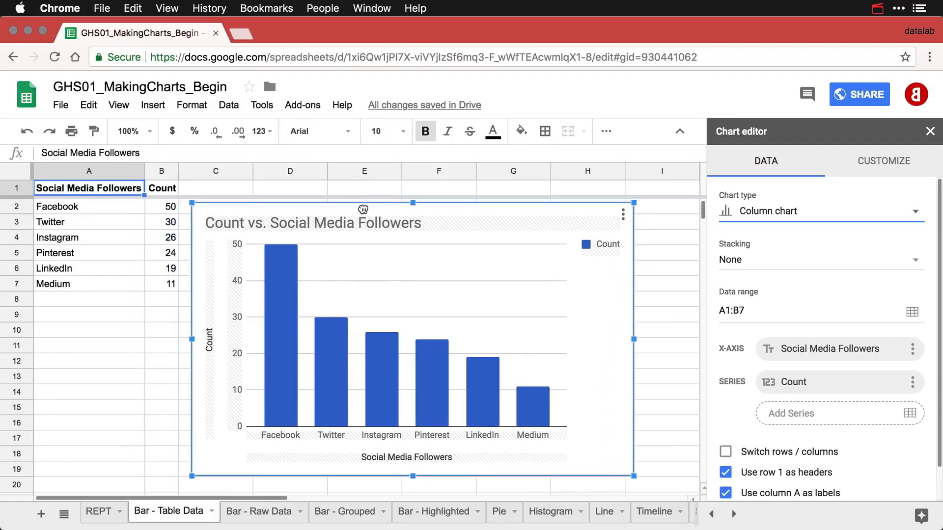
- Change the column chart's title to "Social Media Followers by Platform"
double_click(273, 222)
click(261, 222)
key(BackSpace)
key(BackSpace)
key(BackSpace)
key(BackSpace)
key(BackSpace)
key(BackSpace)
key(BackSpace)
key(BackSpace)
key(BackSpace)
key(BackSpace)
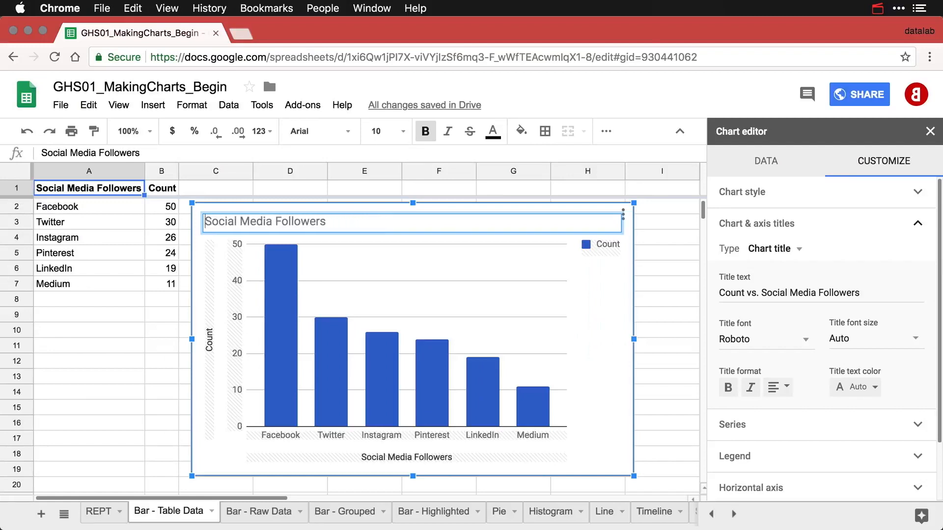
text(by Platform)
- Remove the column chart's legend by setting its position to None
click(607, 248)
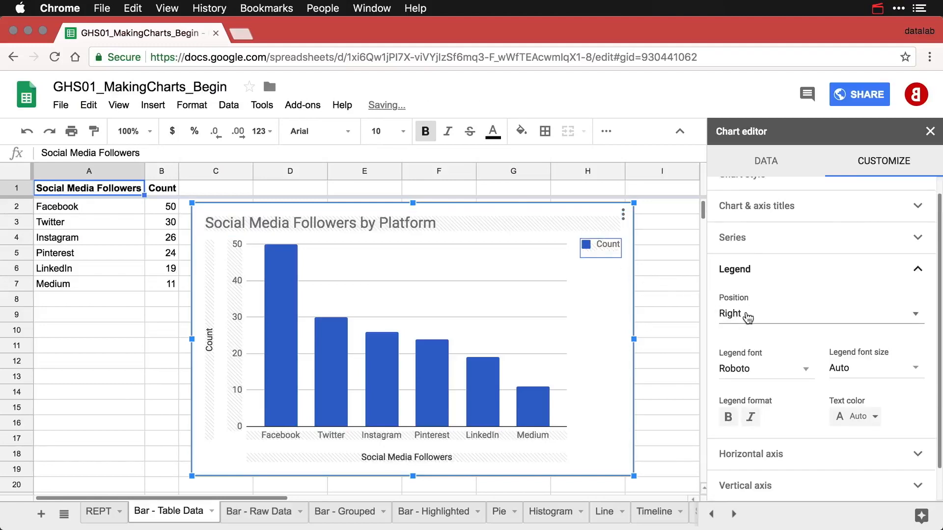
click(754, 319)
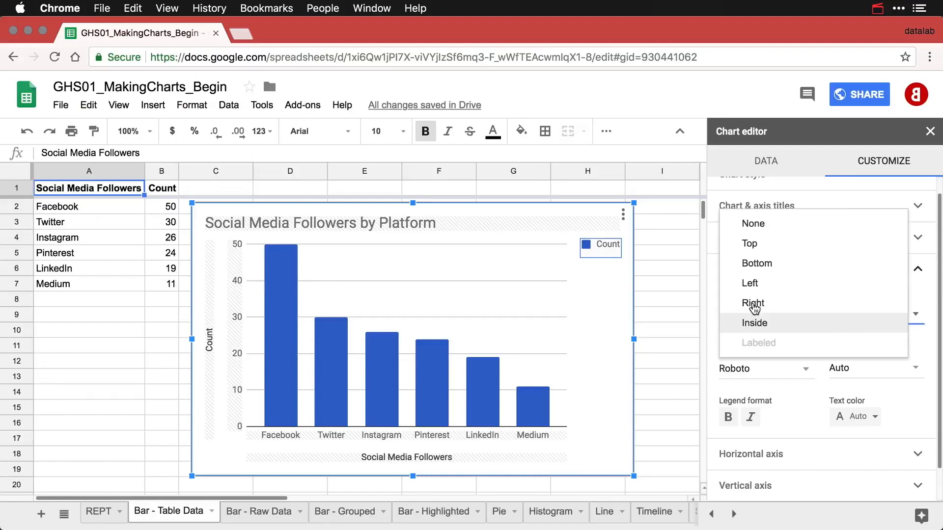
click(767, 227)
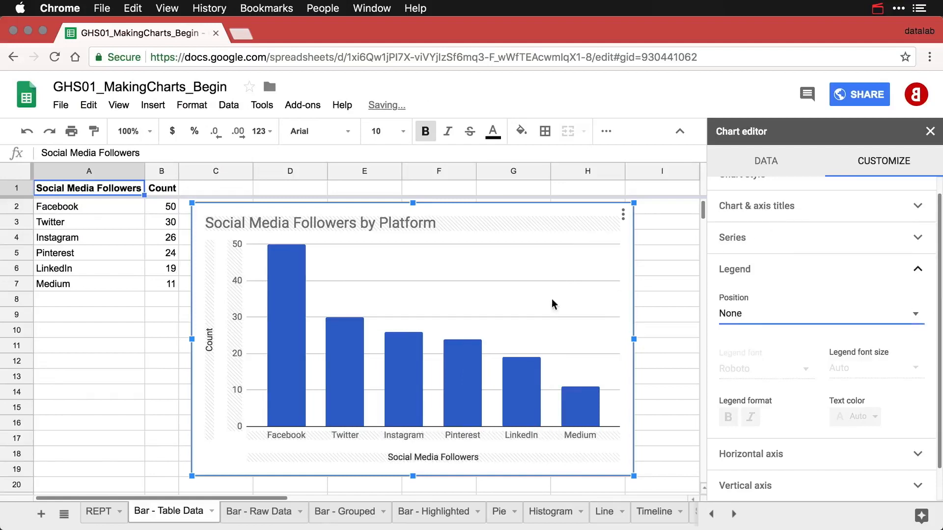
- Set the column chart's vertical axis title to "Followers"
click(210, 348)
click(746, 275)
drag(746, 275, 694, 284)
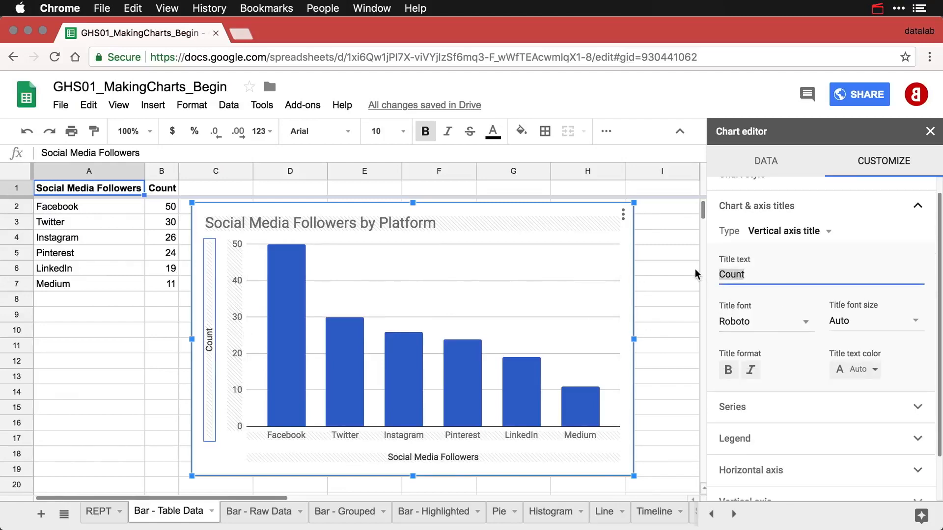
text(Followers)
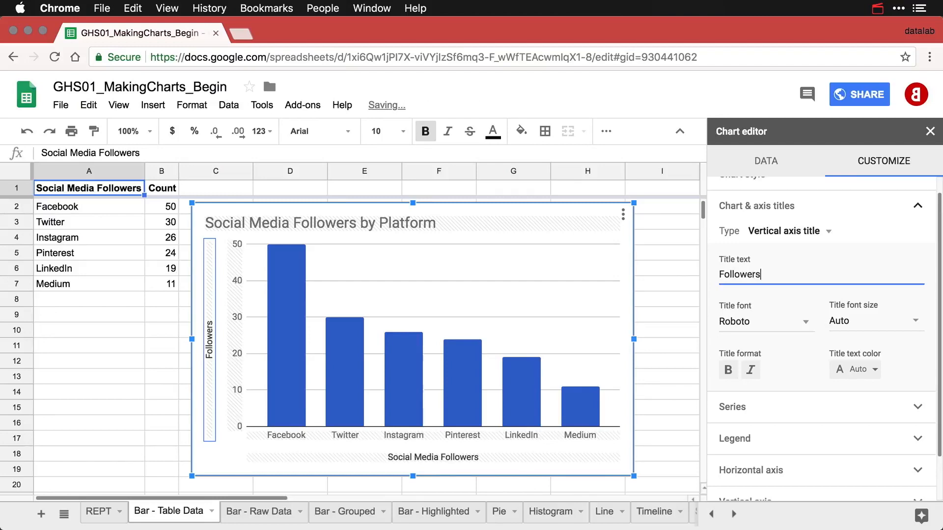
- Delete the horizontal axis title "Social Media Followers" from the column chart
click(466, 458)
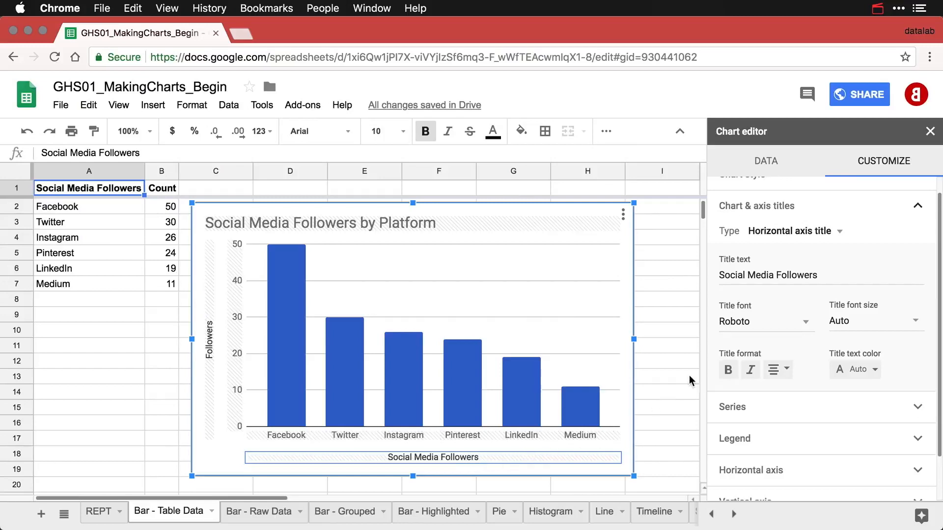
drag(832, 278, 670, 266)
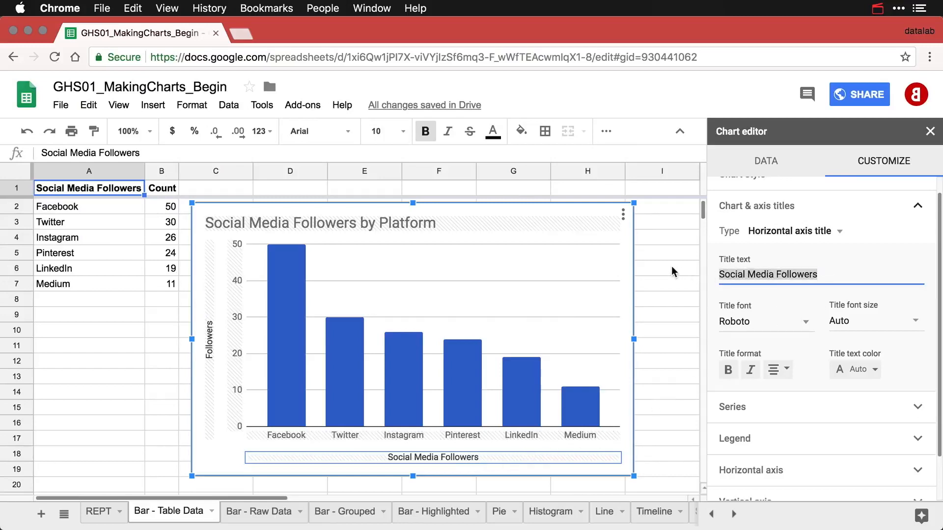
key(BackSpace)
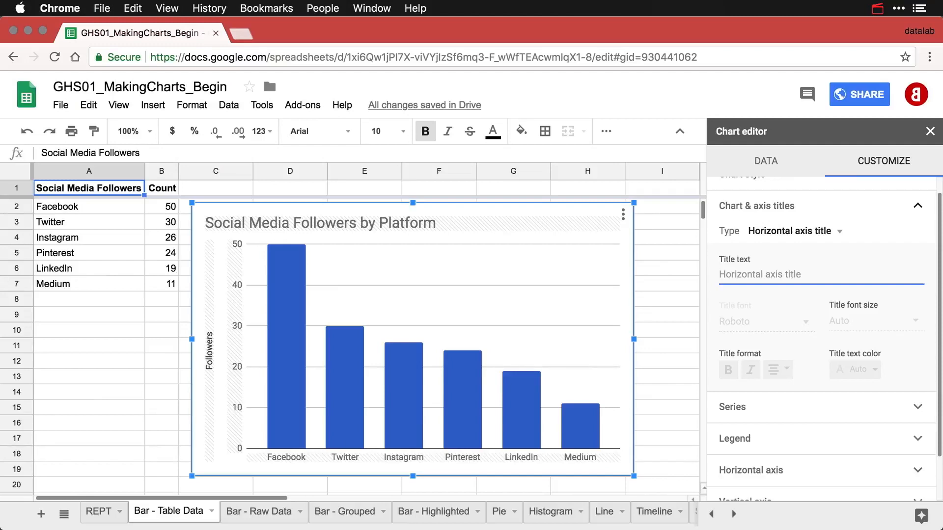
- Recolor the Count series columns dark red
click(526, 404)
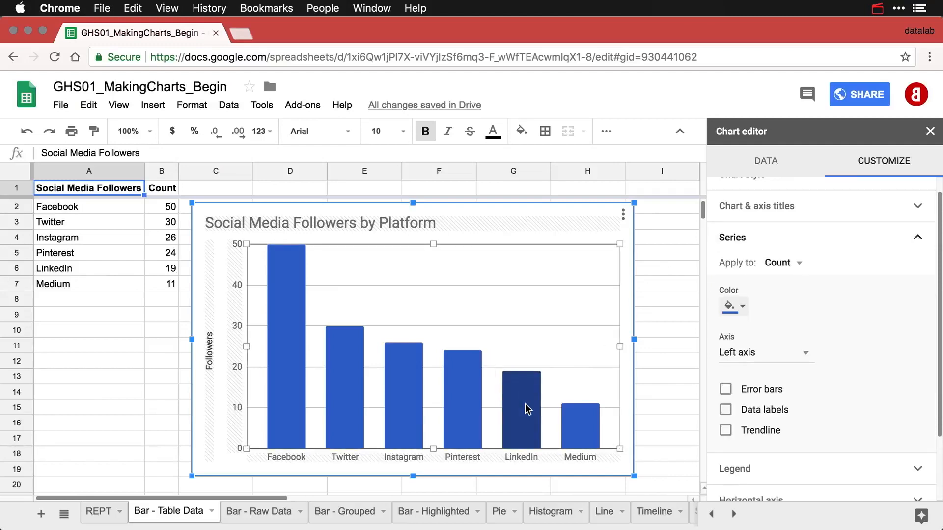
click(742, 307)
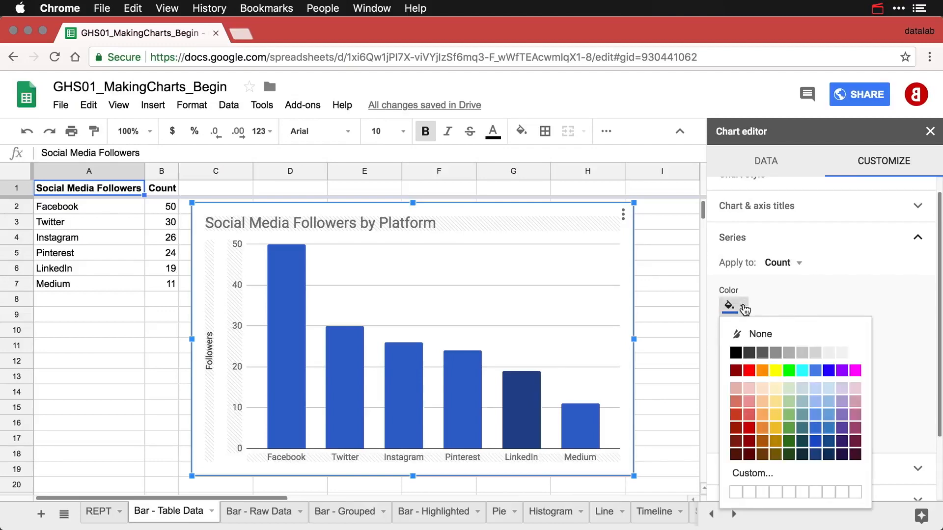
click(749, 428)
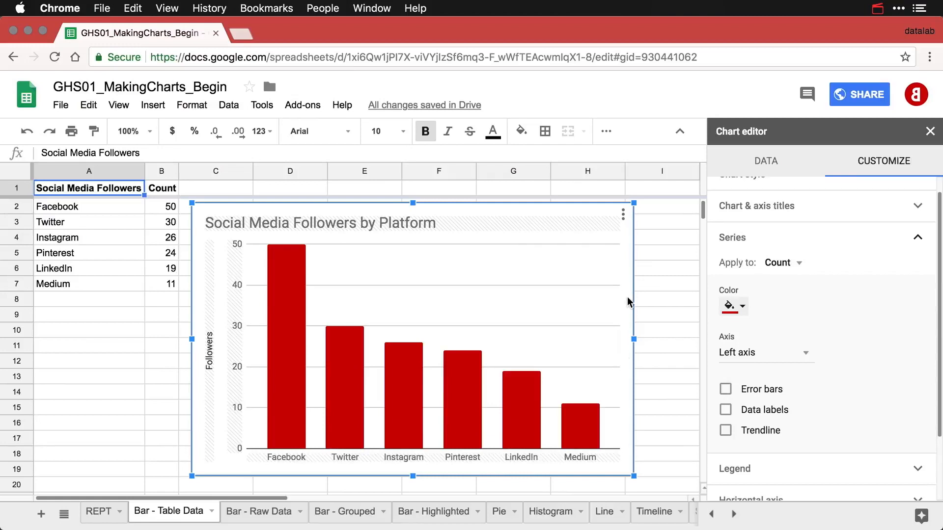
- Duplicate the finished column chart and place the copy directly below the original
click(622, 214)
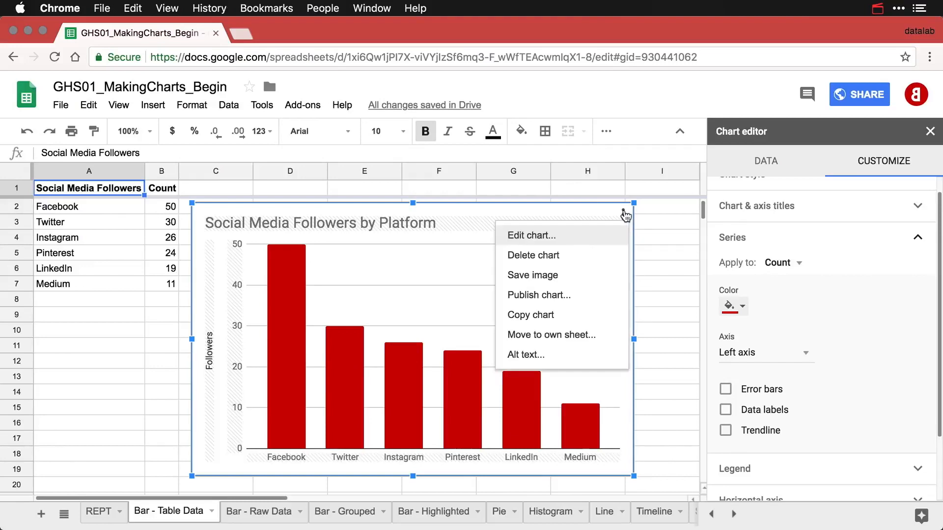
click(556, 316)
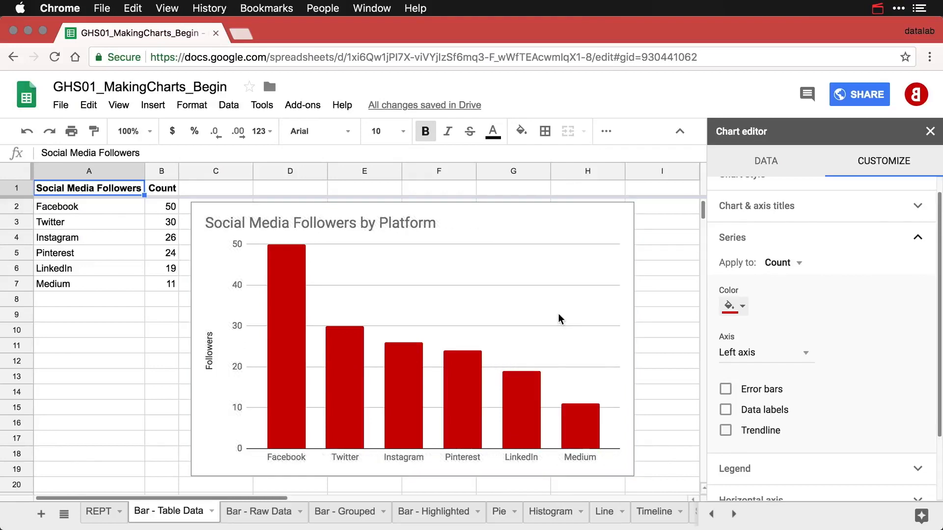
key(super+v)
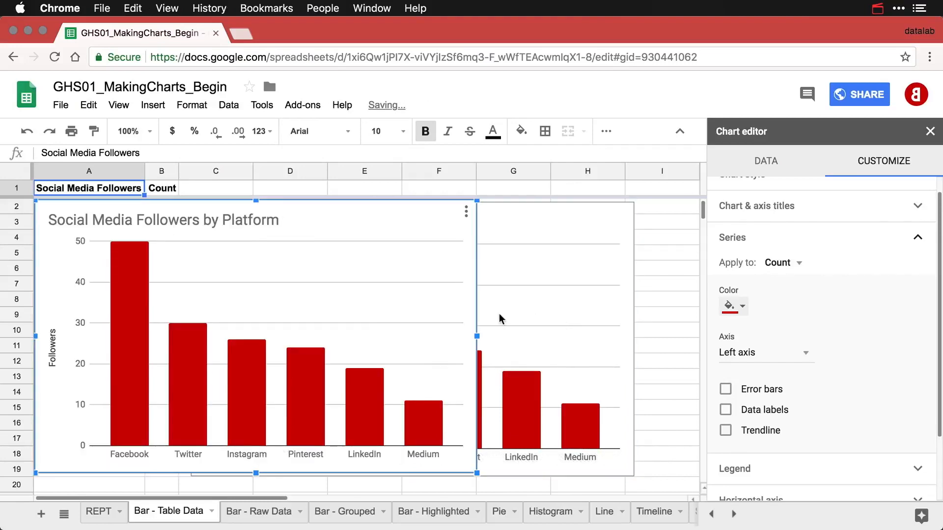
drag(295, 205, 452, 488)
- Change the lower chart copy from a column chart to the suggested horizontal bar chart
scroll(440, 396, down, 5)
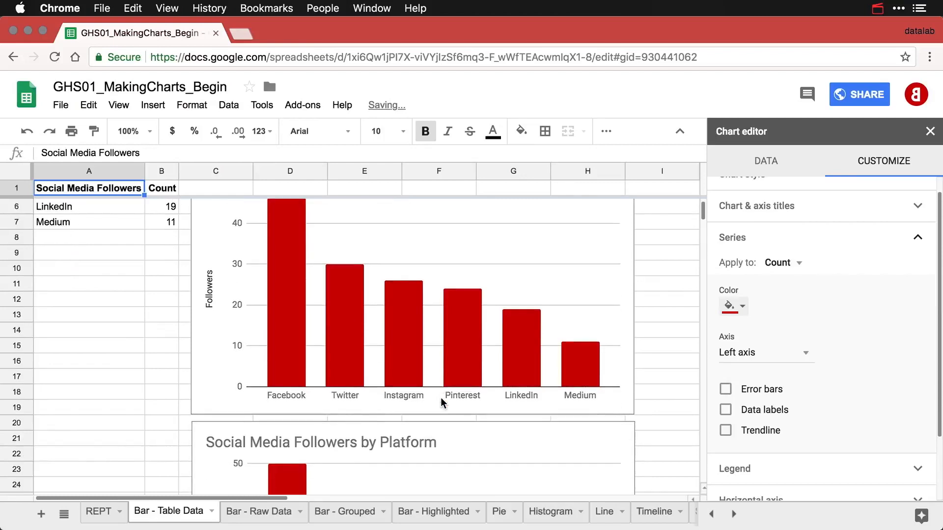
scroll(442, 402, down, 3)
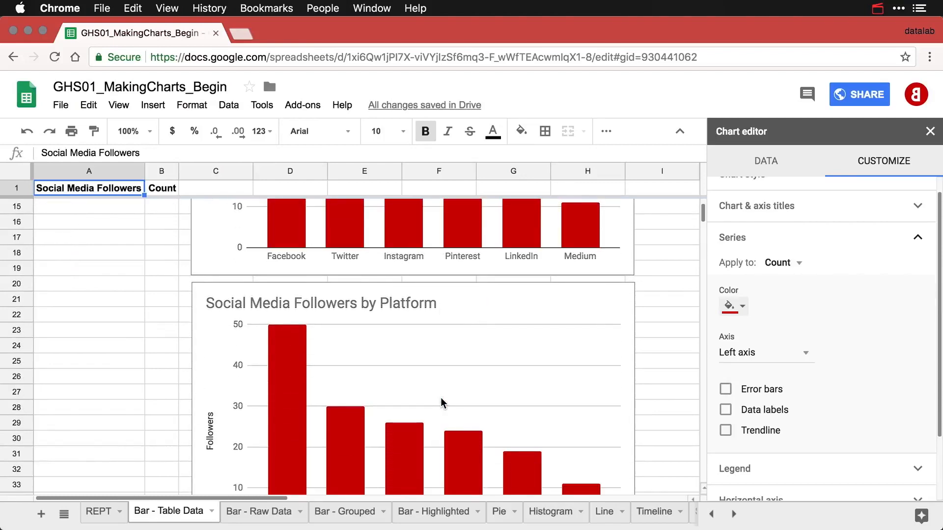
scroll(443, 402, down, 1)
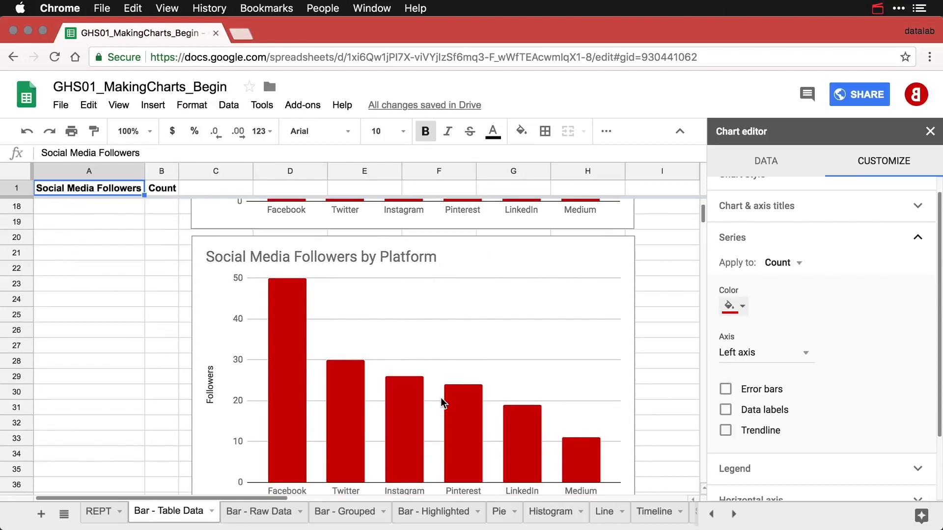
click(587, 229)
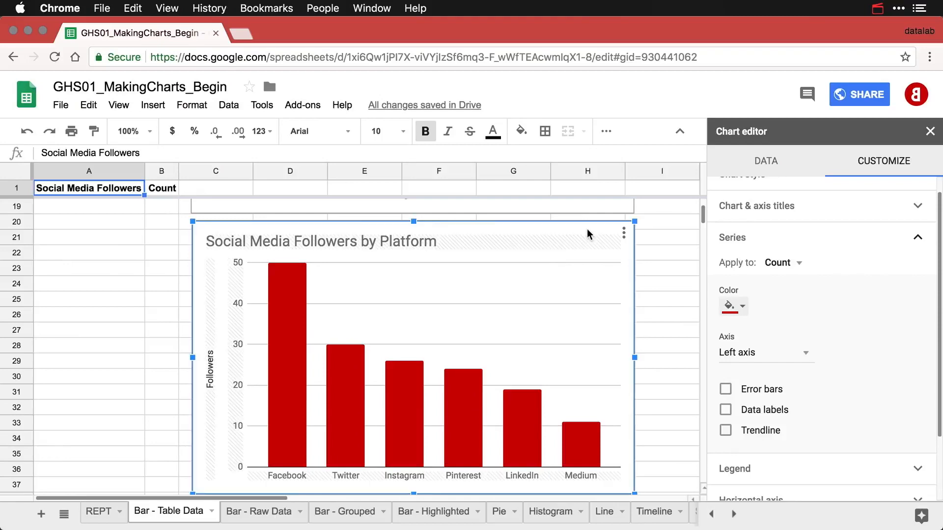
scroll(821, 212, up, 1)
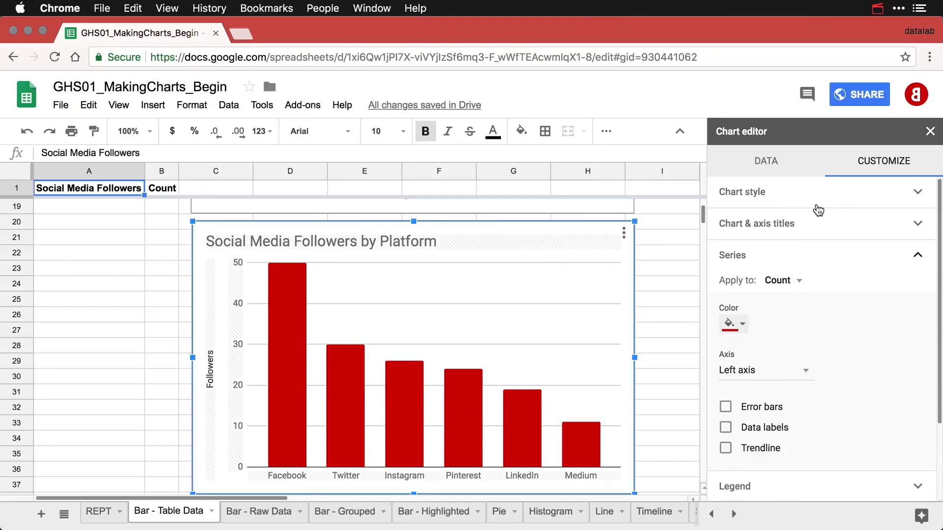
click(766, 166)
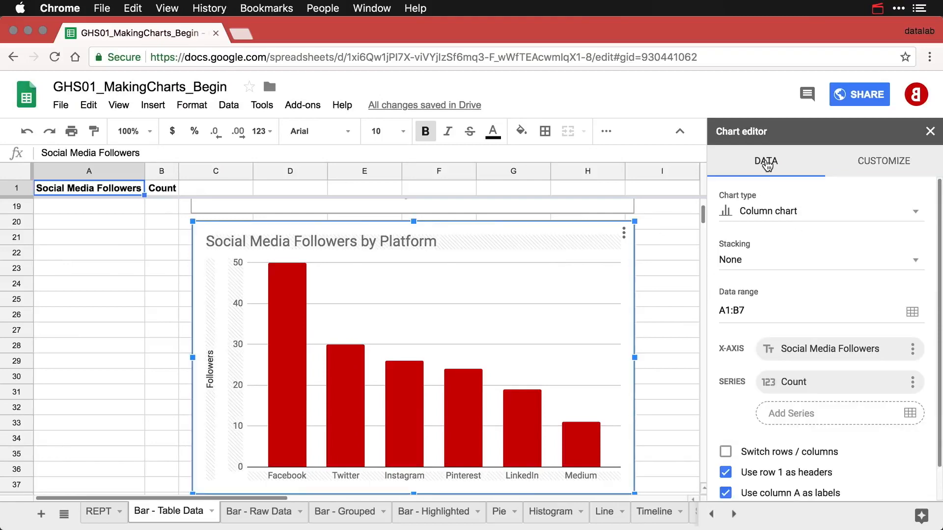
click(779, 218)
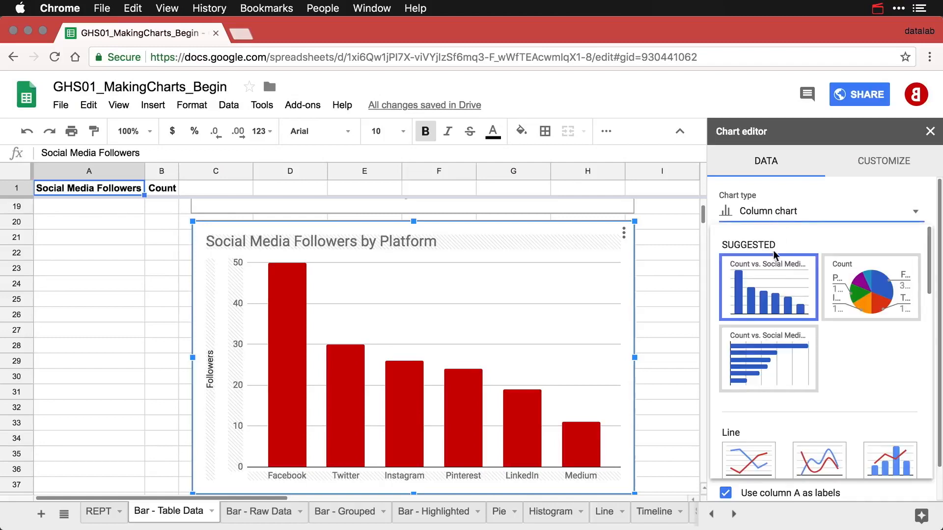
click(768, 366)
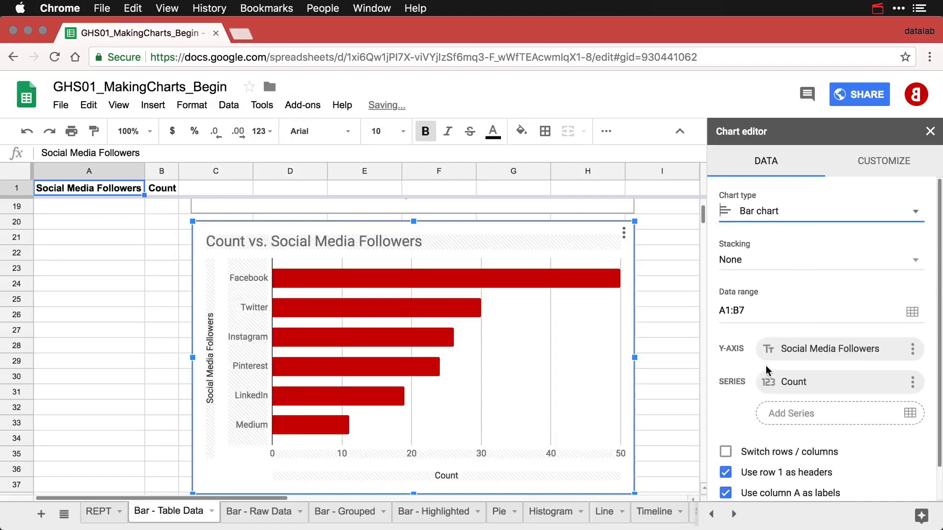
- Retitle the bar chart "Social Media Followers by Platform"
click(272, 244)
click(256, 239)
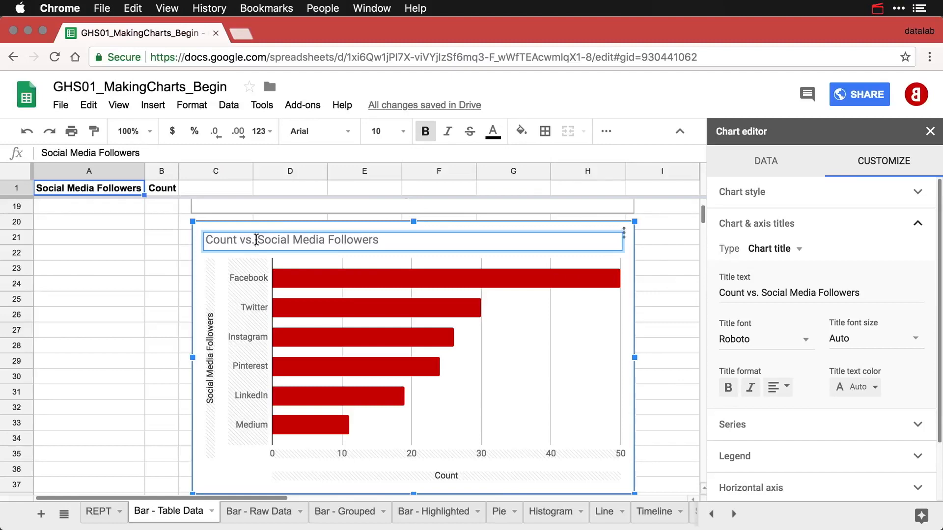
key(BackSpace)
key(BackSpace)
key(BackSpace)
key(BackSpace)
key(BackSpace)
key(BackSpace)
key(BackSpace)
key(BackSpace)
key(BackSpace)
key(BackSpace)
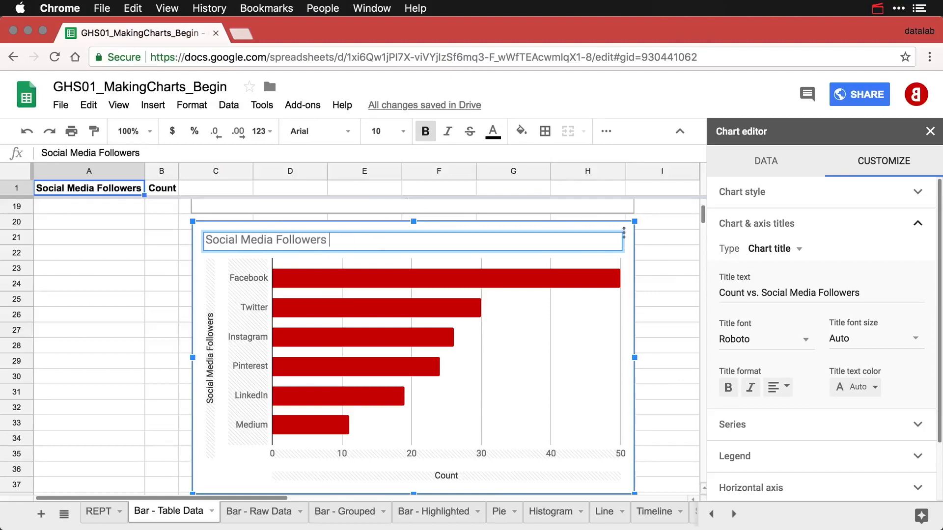
text(by Platform)
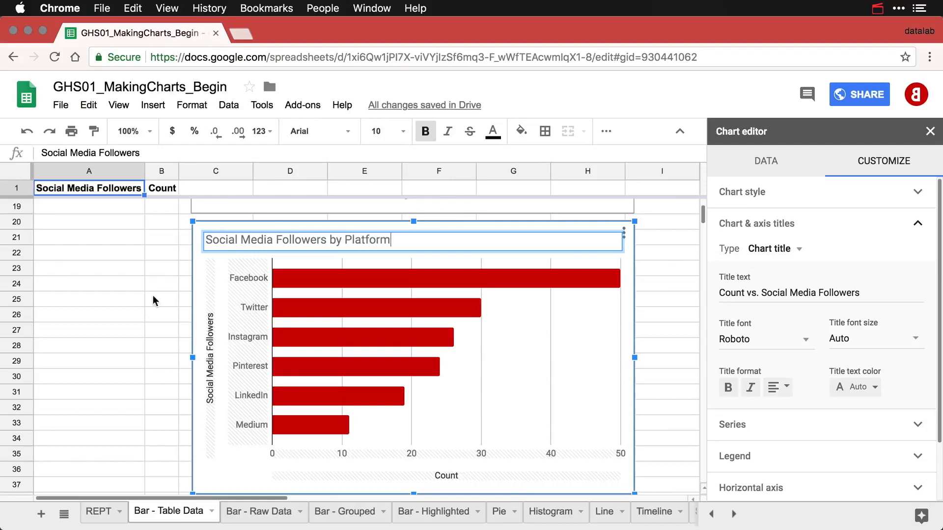
- Clear the bar chart's vertical axis title
click(211, 351)
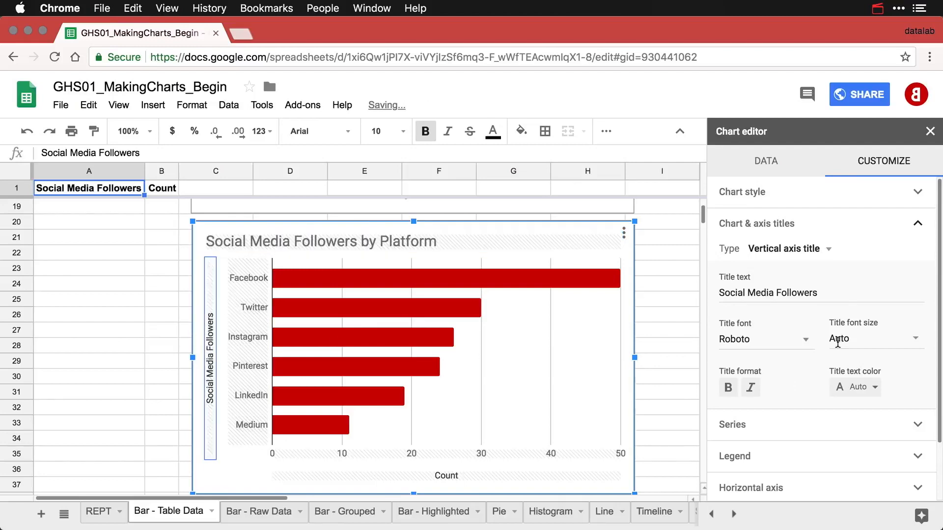
double_click(832, 290)
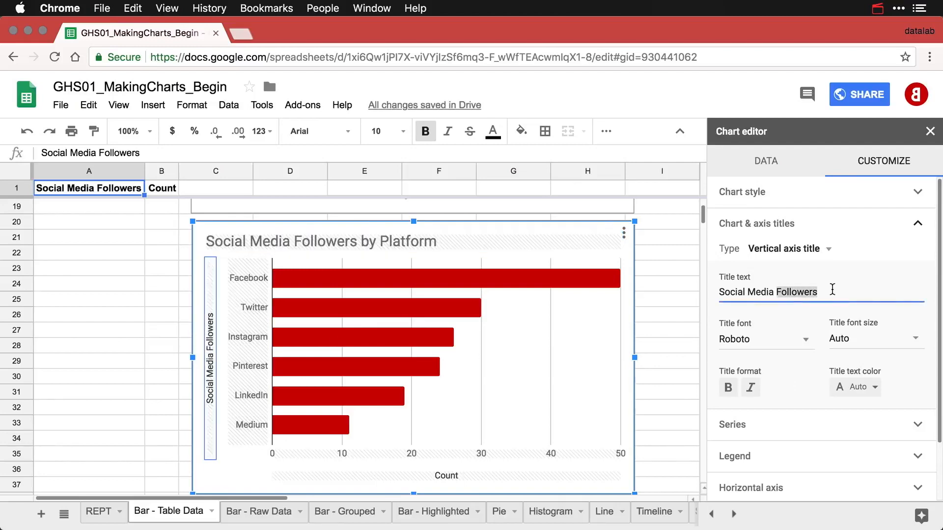
key(super+a)
key(BackSpace)
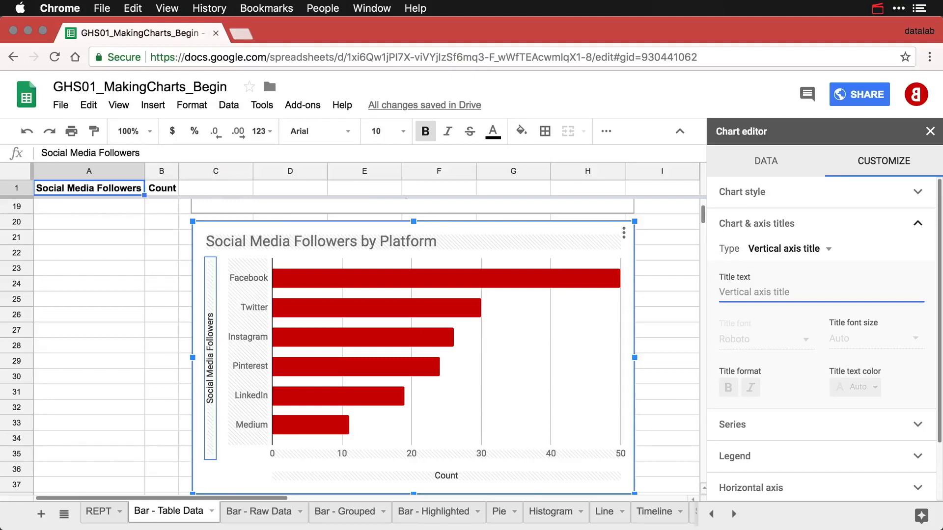
- Set the bar chart's horizontal axis title to "Followers" and finish editing the chart
click(439, 479)
double_click(754, 291)
text(Followers)
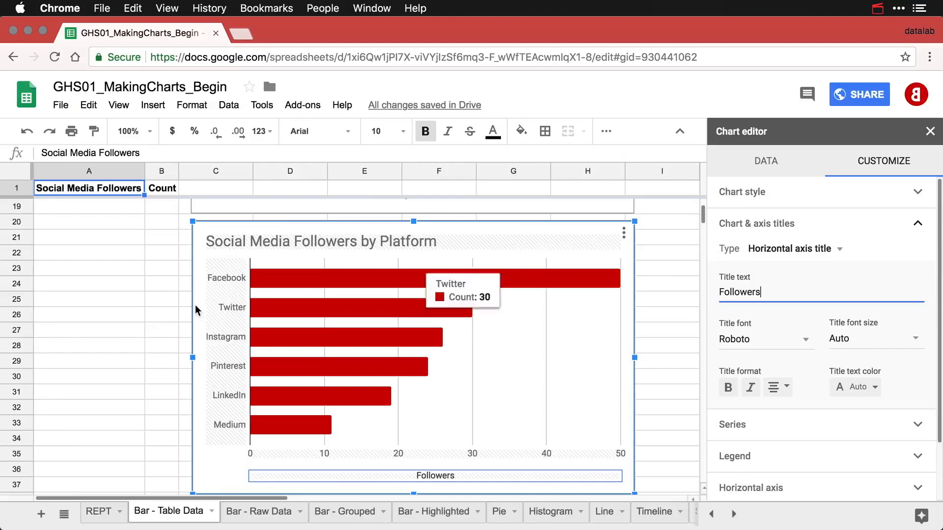
click(155, 316)
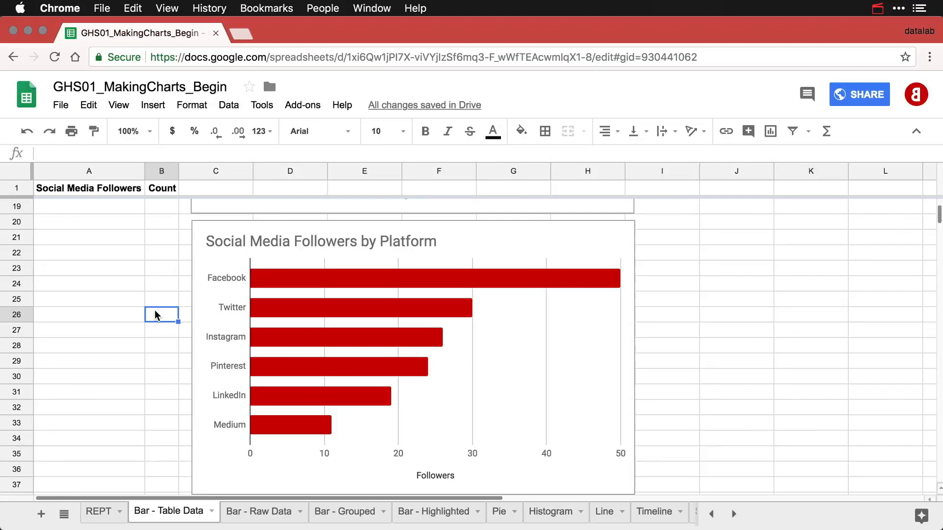
scroll(155, 311, up, 10)
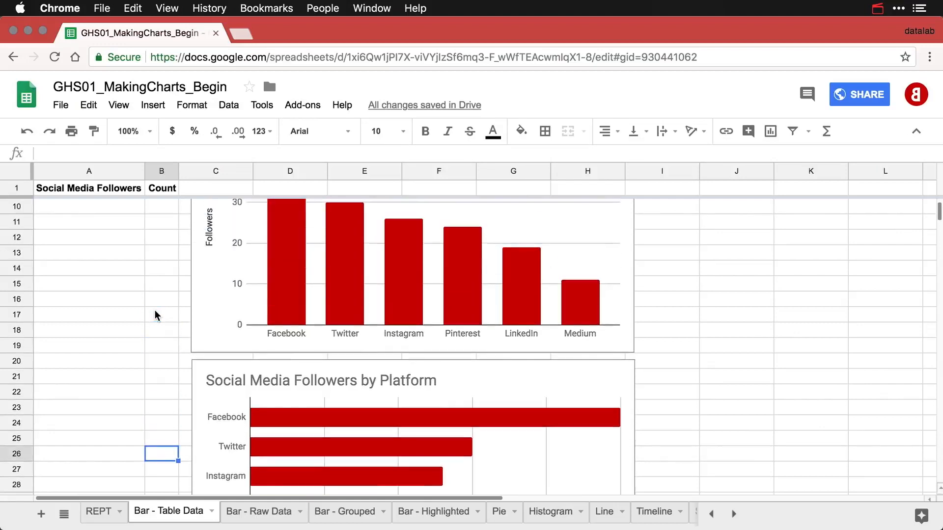